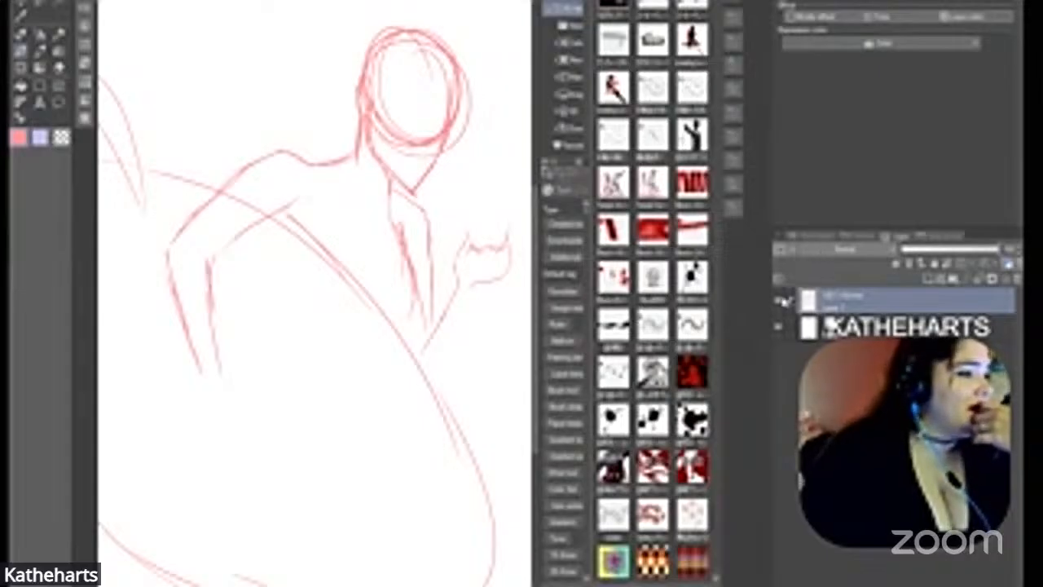
Hide the existing sketch layer and tilt the 3D hand-and-dragon model, selecting the hand to inspect its pose.
{"action": "left_click", "coordinate": [784, 303]}
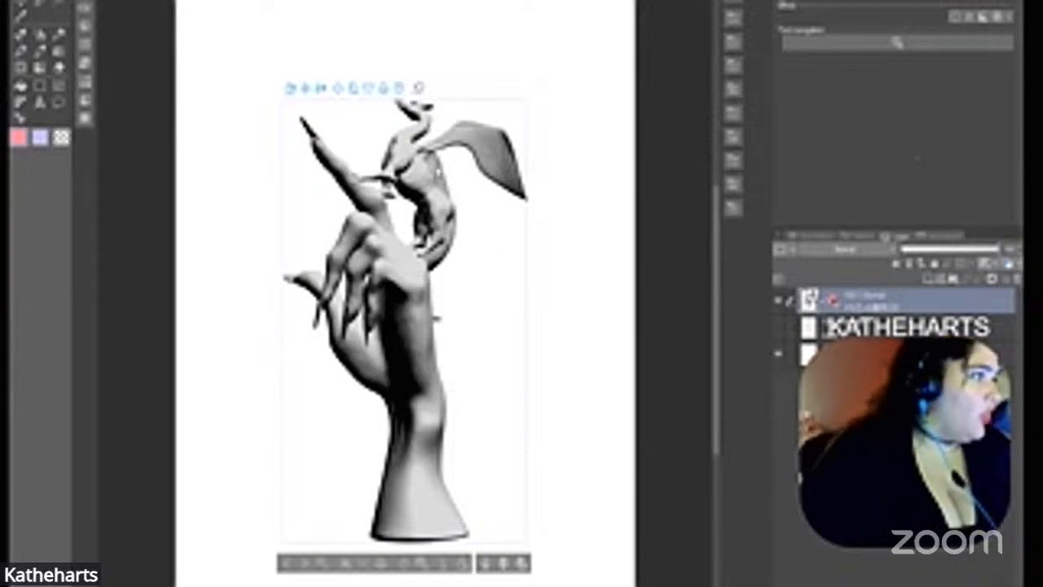
{"action": "left_click", "coordinate": [420, 164]}
{"action": "left_click", "coordinate": [562, 301]}
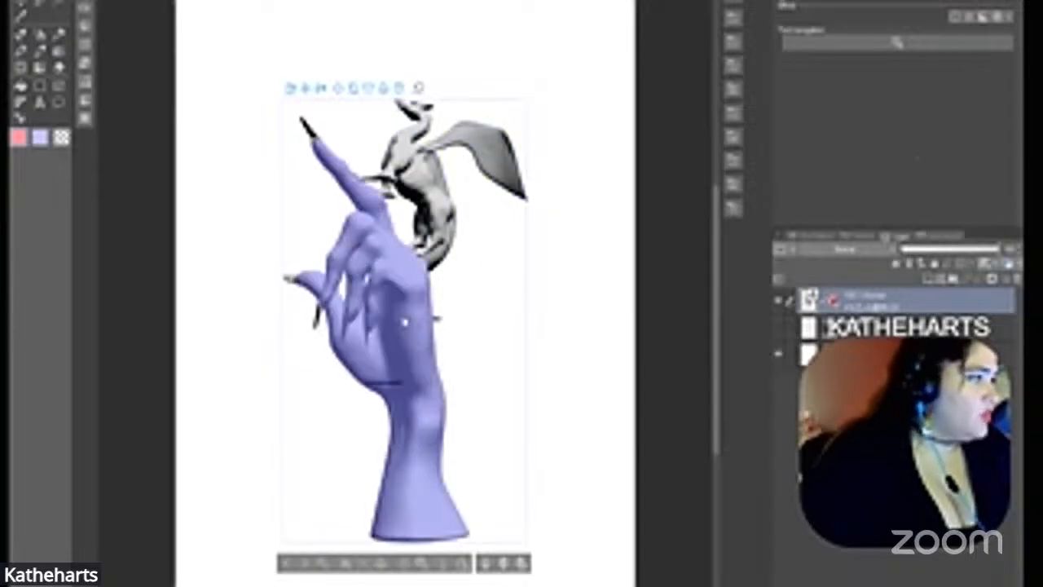
{"action": "left_click", "coordinate": [405, 322]}
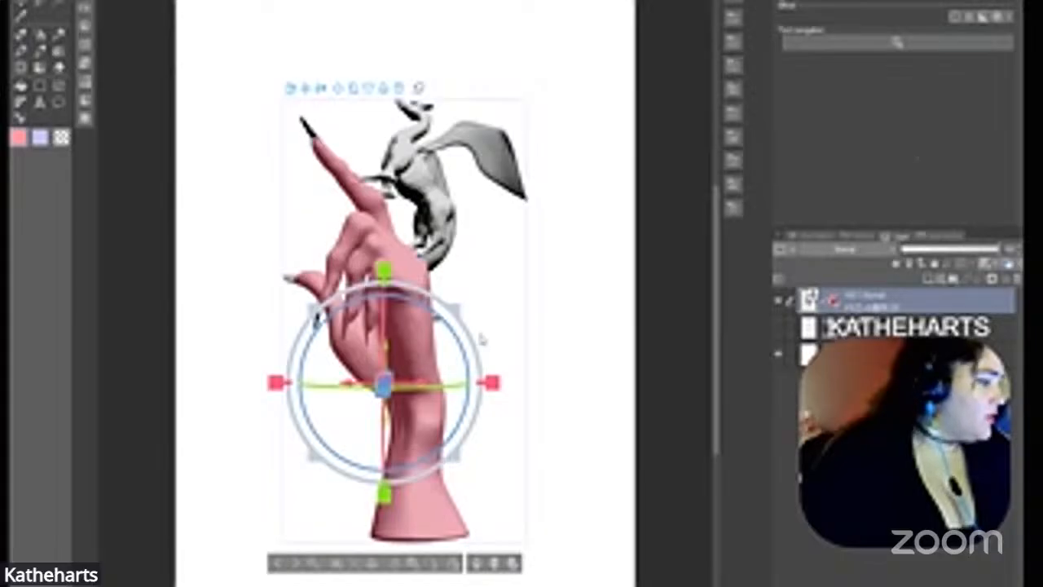
{"action": "left_click_drag", "start_coordinate": [549, 274], "coordinate": [530, 338]}
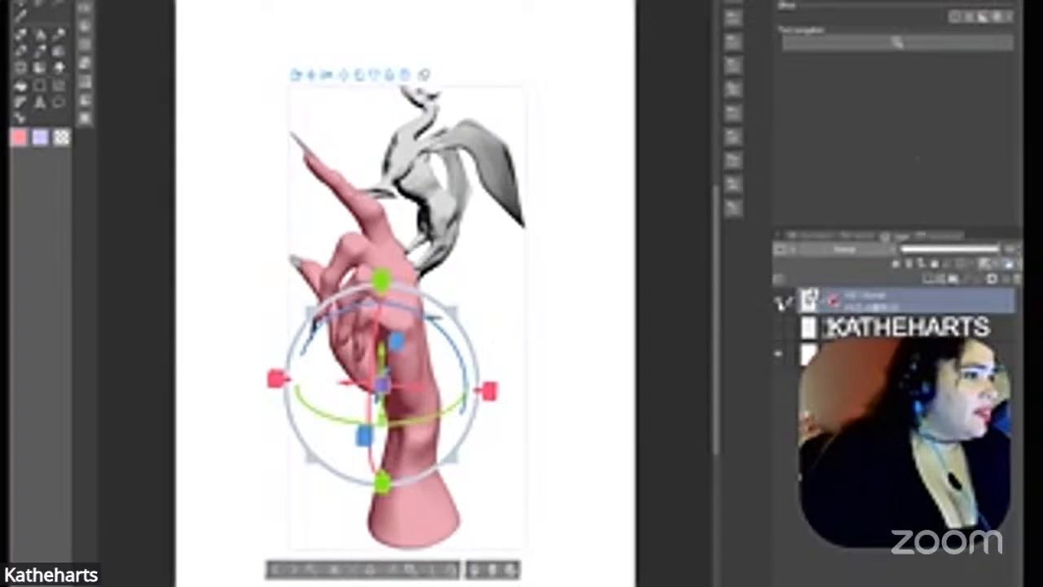
Hide the 3D model and, on a new layer, sketch the head as overlapping circles with a pointed jaw in red.
{"action": "left_click", "coordinate": [784, 304]}
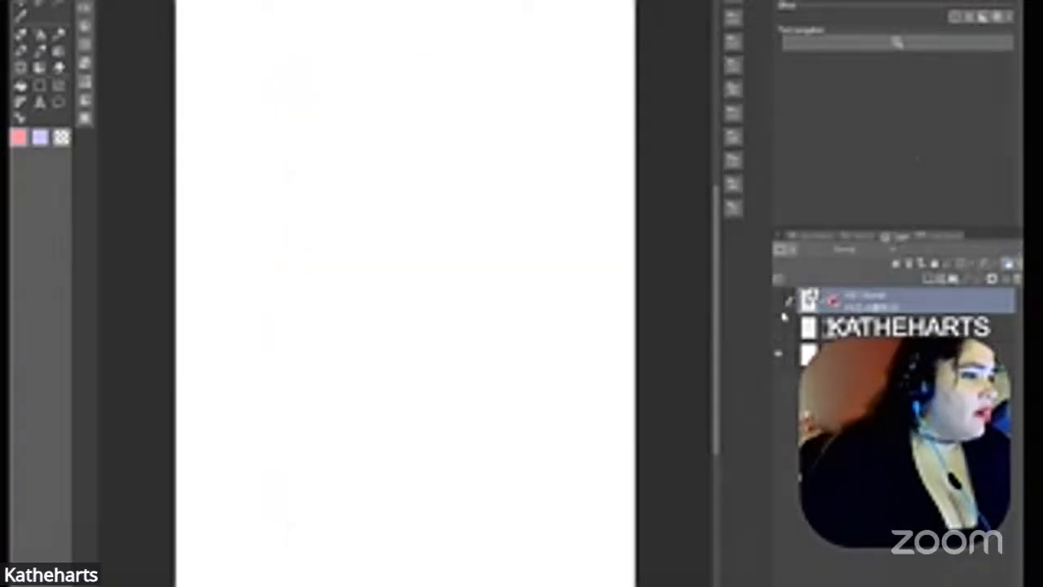
{"action": "left_click", "coordinate": [927, 280]}
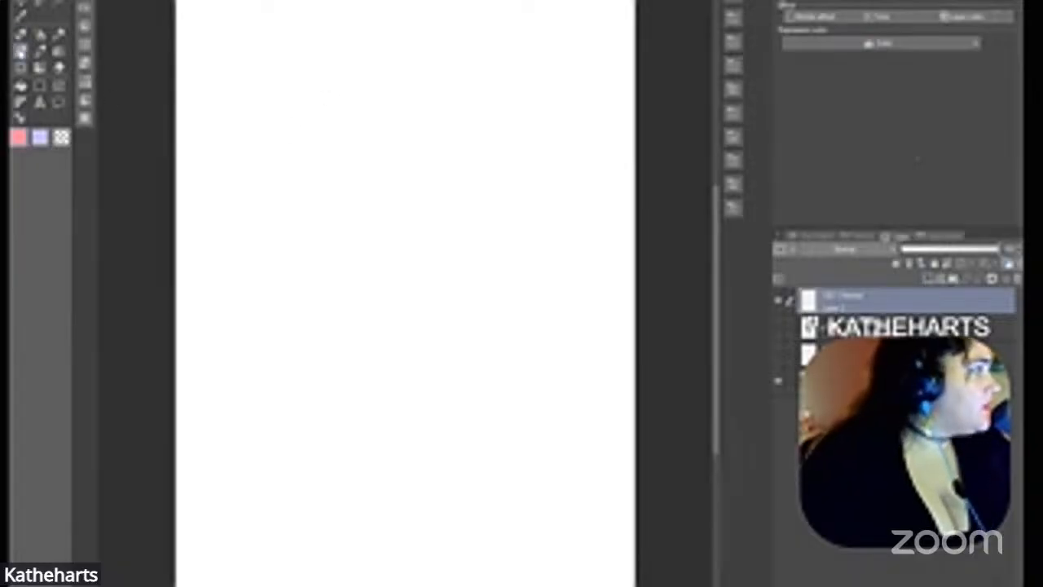
{"action": "mouse_move", "coordinate": [378, 75]}
{"action": "left_mouse_down"}
{"action": "mouse_move", "coordinate": [394, 143]}
{"action": "mouse_move", "coordinate": [370, 172]}
{"action": "mouse_move", "coordinate": [263, 124]}
{"action": "mouse_move", "coordinate": [380, 72]}
{"action": "mouse_move", "coordinate": [349, 171]}
{"action": "left_mouse_up"}
{"action": "left_click_drag", "start_coordinate": [367, 57], "coordinate": [373, 172]}
{"action": "left_click_drag", "start_coordinate": [396, 95], "coordinate": [358, 205]}
{"action": "left_click_drag", "start_coordinate": [389, 171], "coordinate": [339, 251]}
{"action": "mouse_move", "coordinate": [262, 105]}
{"action": "left_mouse_down"}
{"action": "mouse_move", "coordinate": [278, 220]}
{"action": "mouse_move", "coordinate": [324, 271]}
{"action": "left_mouse_up"}
{"action": "mouse_move", "coordinate": [387, 150]}
{"action": "left_mouse_down"}
{"action": "mouse_move", "coordinate": [377, 209]}
{"action": "mouse_move", "coordinate": [326, 269]}
{"action": "left_mouse_up"}
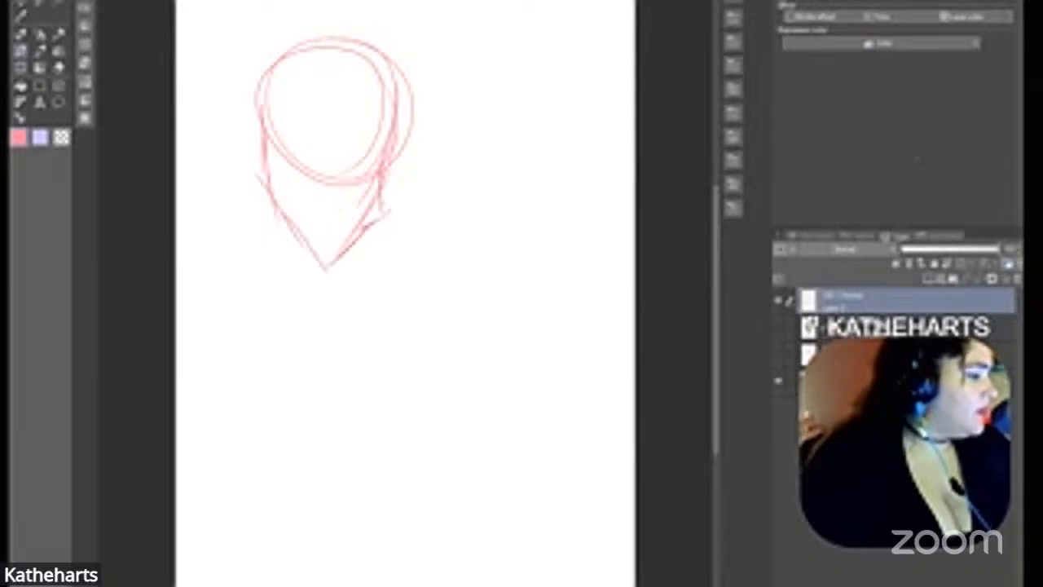
Sketch the neck, the far shoulder and the tapering torso lines below the head in red.
{"action": "mouse_move", "coordinate": [266, 148]}
{"action": "left_mouse_down"}
{"action": "mouse_move", "coordinate": [231, 216]}
{"action": "mouse_move", "coordinate": [253, 263]}
{"action": "left_mouse_up"}
{"action": "mouse_move", "coordinate": [295, 230]}
{"action": "left_mouse_down"}
{"action": "mouse_move", "coordinate": [262, 271]}
{"action": "mouse_move", "coordinate": [272, 275]}
{"action": "left_mouse_up"}
{"action": "left_click_drag", "start_coordinate": [261, 231], "coordinate": [287, 310]}
{"action": "mouse_move", "coordinate": [217, 214]}
{"action": "left_mouse_down"}
{"action": "mouse_move", "coordinate": [309, 288]}
{"action": "mouse_move", "coordinate": [341, 386]}
{"action": "mouse_move", "coordinate": [393, 460]}
{"action": "mouse_move", "coordinate": [416, 297]}
{"action": "left_mouse_up"}
{"action": "left_click_drag", "start_coordinate": [424, 210], "coordinate": [468, 259]}
{"action": "mouse_move", "coordinate": [403, 184]}
{"action": "left_mouse_down"}
{"action": "mouse_move", "coordinate": [424, 265]}
{"action": "mouse_move", "coordinate": [453, 310]}
{"action": "left_mouse_up"}
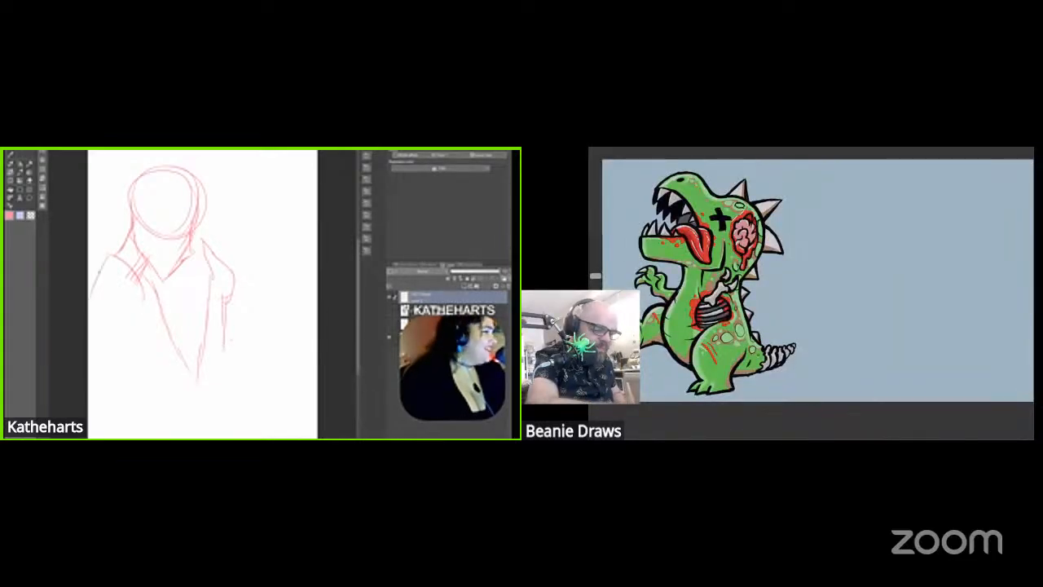
Sketch the near shoulder, the chest curve and the near arm, running the arm's outline to the canvas edge.
{"action": "left_click_drag", "start_coordinate": [111, 255], "coordinate": [89, 297]}
{"action": "mouse_move", "coordinate": [103, 257]}
{"action": "left_mouse_down"}
{"action": "mouse_move", "coordinate": [134, 301]}
{"action": "mouse_move", "coordinate": [94, 309]}
{"action": "mouse_move", "coordinate": [122, 317]}
{"action": "mouse_move", "coordinate": [94, 345]}
{"action": "left_mouse_up"}
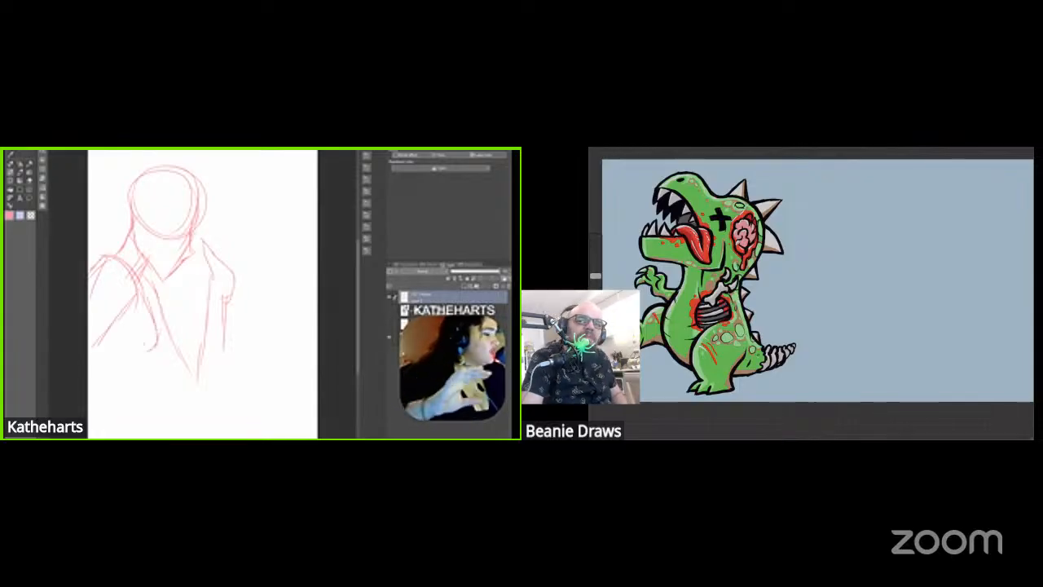
{"action": "left_click_drag", "start_coordinate": [143, 279], "coordinate": [148, 350]}
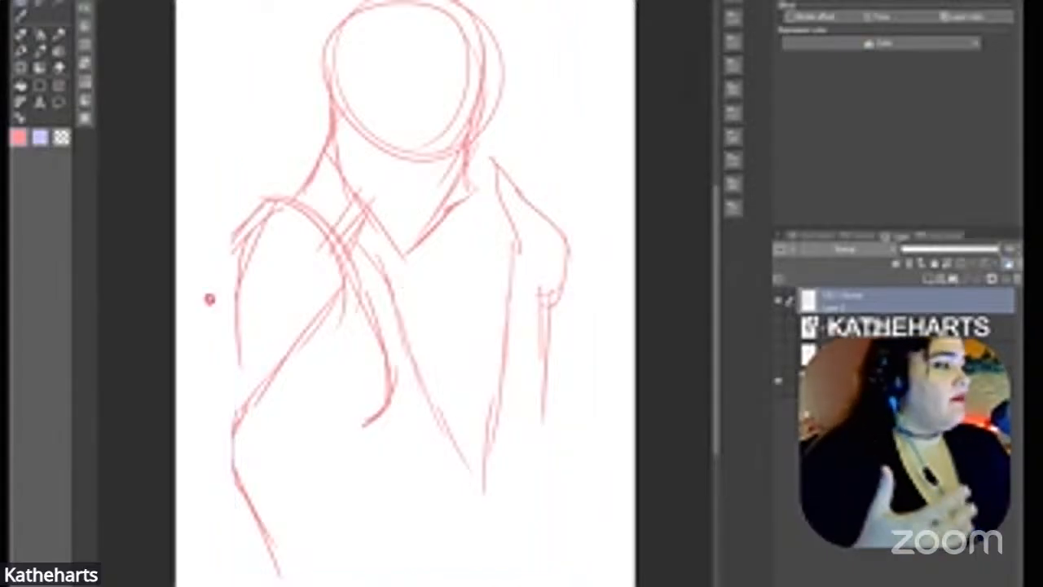
{"action": "left_click", "coordinate": [19, 56]}
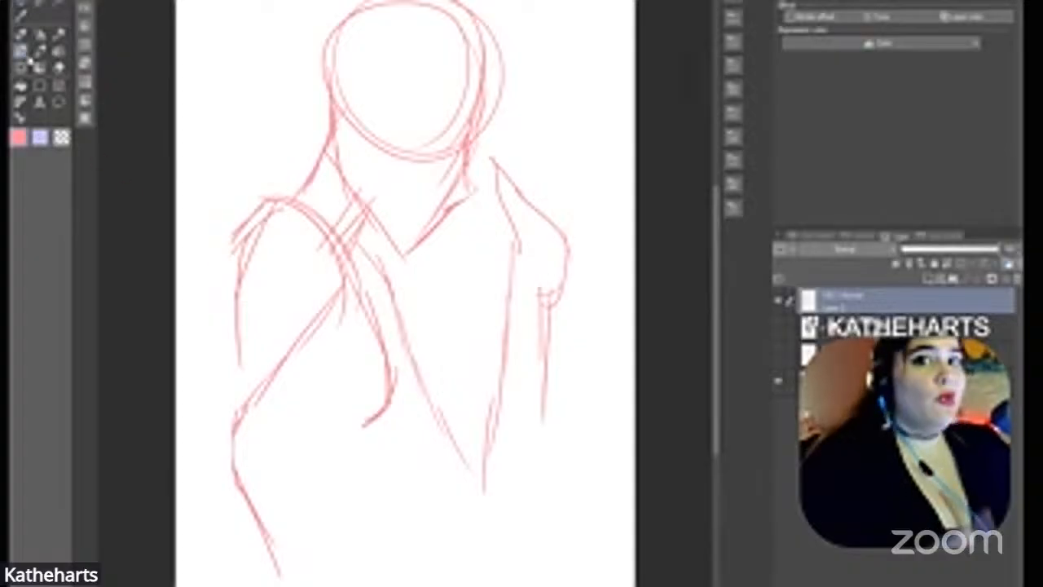
{"action": "left_click_drag", "start_coordinate": [240, 236], "coordinate": [177, 320]}
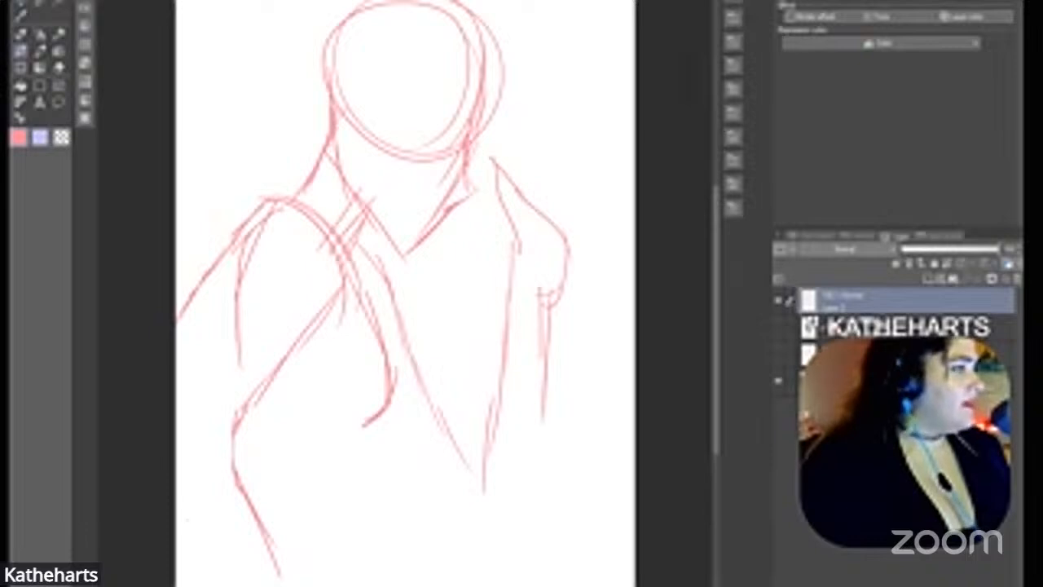
{"action": "left_click_drag", "start_coordinate": [179, 498], "coordinate": [243, 585]}
{"action": "left_click_drag", "start_coordinate": [265, 549], "coordinate": [297, 585]}
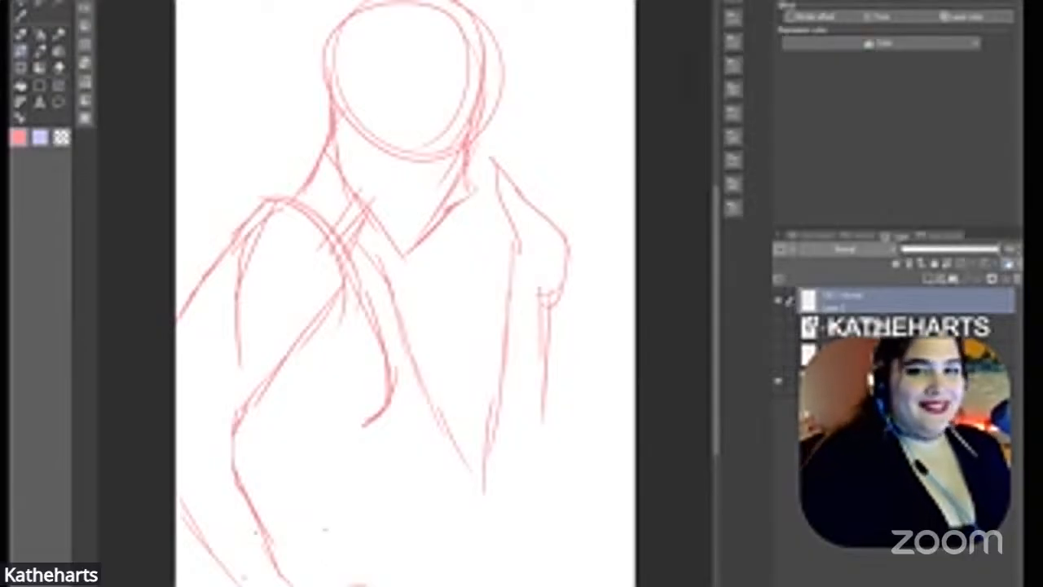
Add the near arm's inner contour and sketch the underside of the chest and the waist down towards the hip.
{"action": "mouse_move", "coordinate": [393, 352]}
{"action": "left_mouse_down"}
{"action": "mouse_move", "coordinate": [382, 424]}
{"action": "mouse_move", "coordinate": [336, 464]}
{"action": "left_mouse_up"}
{"action": "left_click_drag", "start_coordinate": [208, 263], "coordinate": [206, 380]}
{"action": "mouse_move", "coordinate": [201, 317]}
{"action": "left_mouse_down"}
{"action": "mouse_move", "coordinate": [191, 359]}
{"action": "mouse_move", "coordinate": [217, 417]}
{"action": "left_mouse_up"}
{"action": "left_click_drag", "start_coordinate": [199, 376], "coordinate": [240, 468]}
{"action": "left_click_drag", "start_coordinate": [355, 485], "coordinate": [365, 538]}
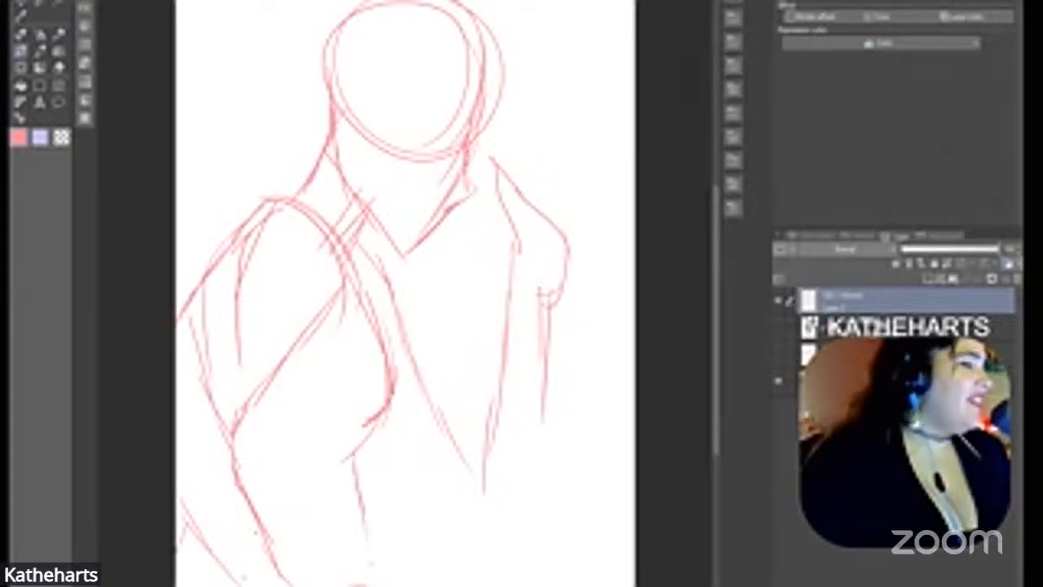
{"action": "mouse_move", "coordinate": [367, 513]}
{"action": "left_mouse_down"}
{"action": "mouse_move", "coordinate": [385, 585]}
{"action": "mouse_move", "coordinate": [417, 583]}
{"action": "left_mouse_up"}
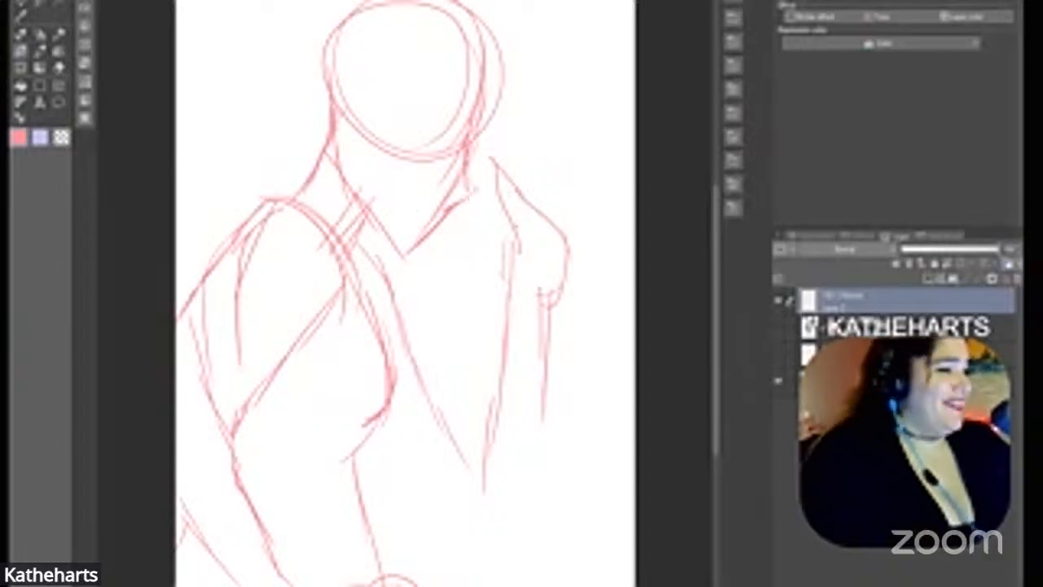
Show the 3D hand model together with the body sketch and select the hand to adjust it against the pose.
{"action": "left_click", "coordinate": [778, 301]}
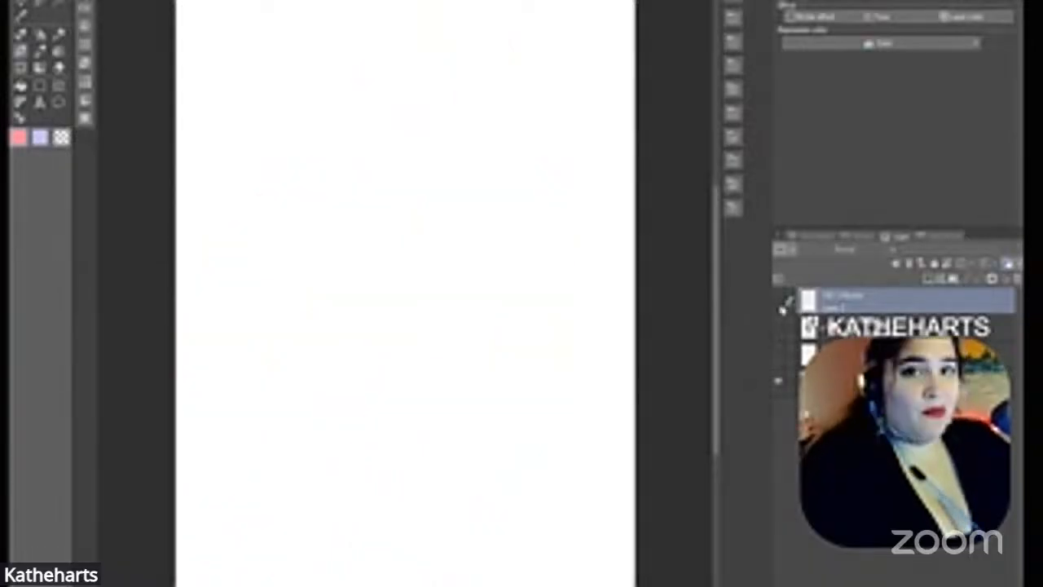
{"action": "left_click", "coordinate": [780, 300]}
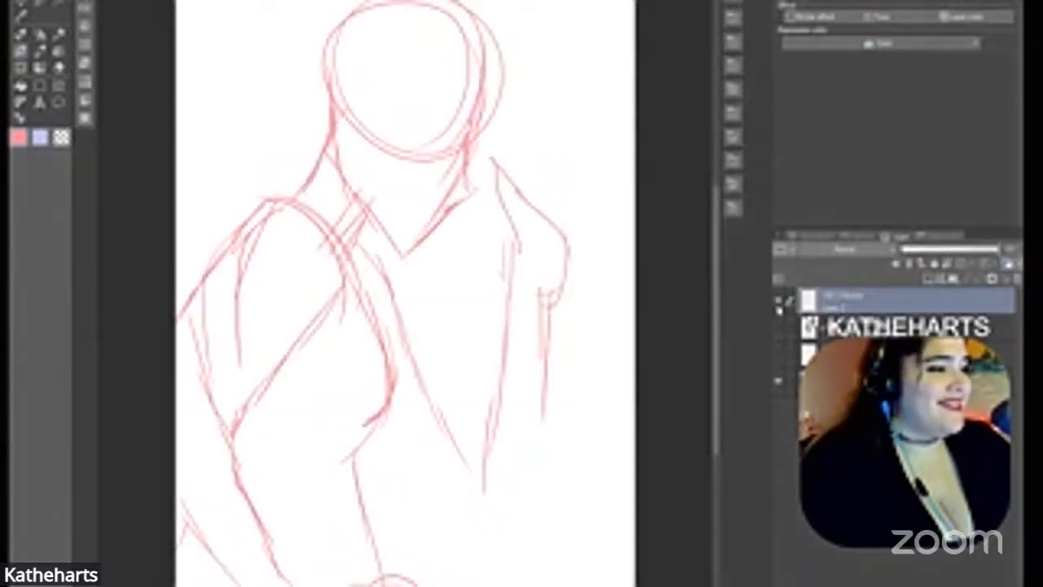
{"action": "left_click", "coordinate": [780, 328]}
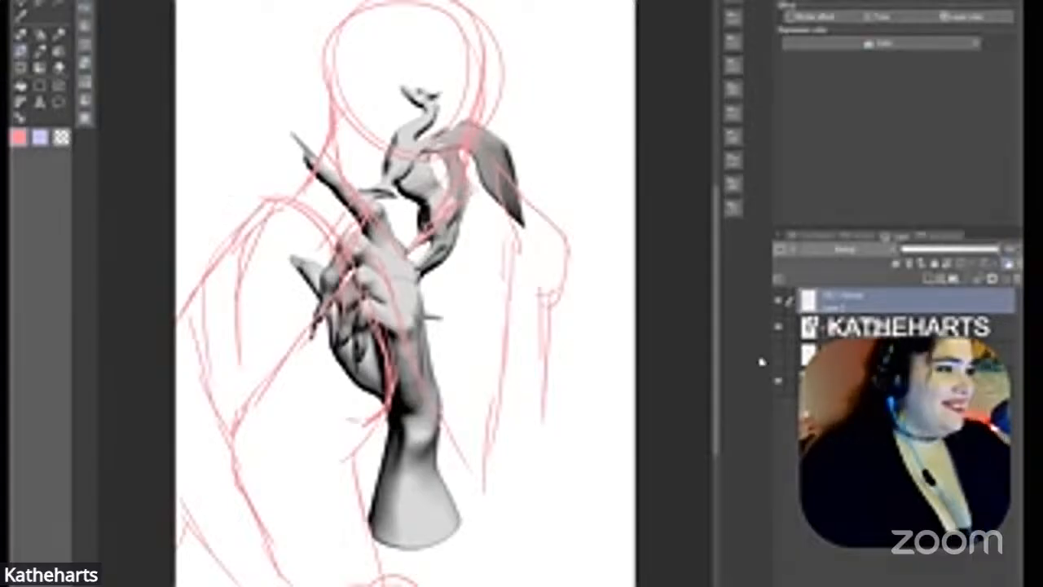
{"action": "left_click", "coordinate": [897, 326]}
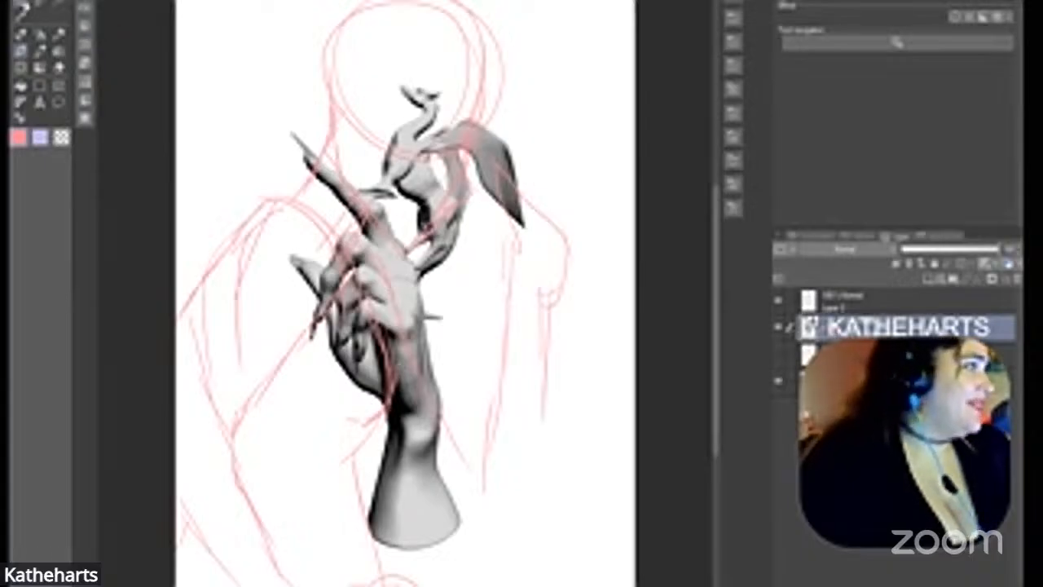
{"action": "left_click", "coordinate": [399, 364]}
{"action": "left_click_drag", "start_coordinate": [247, 326], "coordinate": [211, 342]}
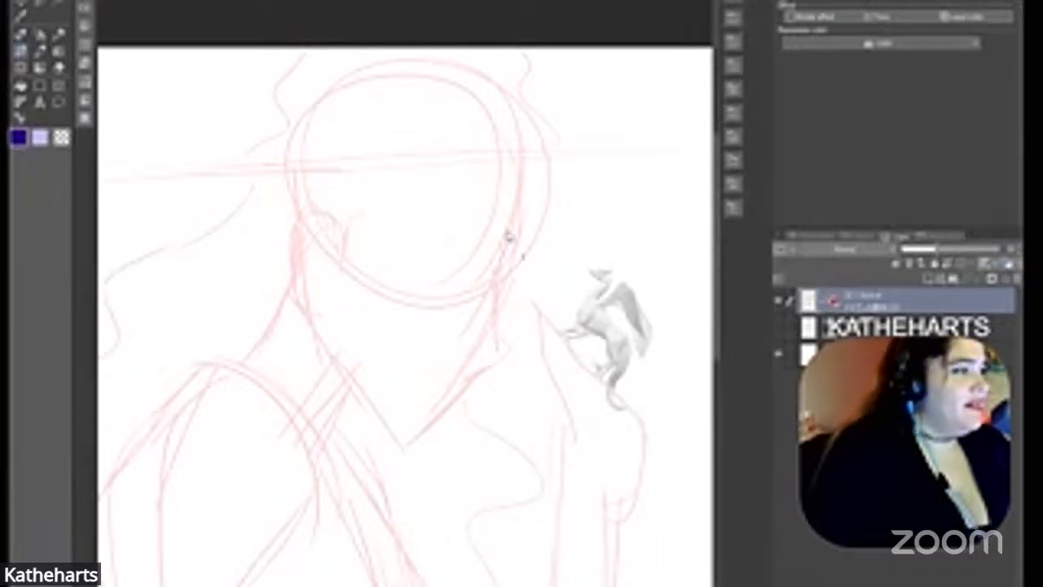
Add a vector layer and ink the face profile and the jawline in dark blue over the faded sketch.
{"action": "left_click", "coordinate": [951, 278]}
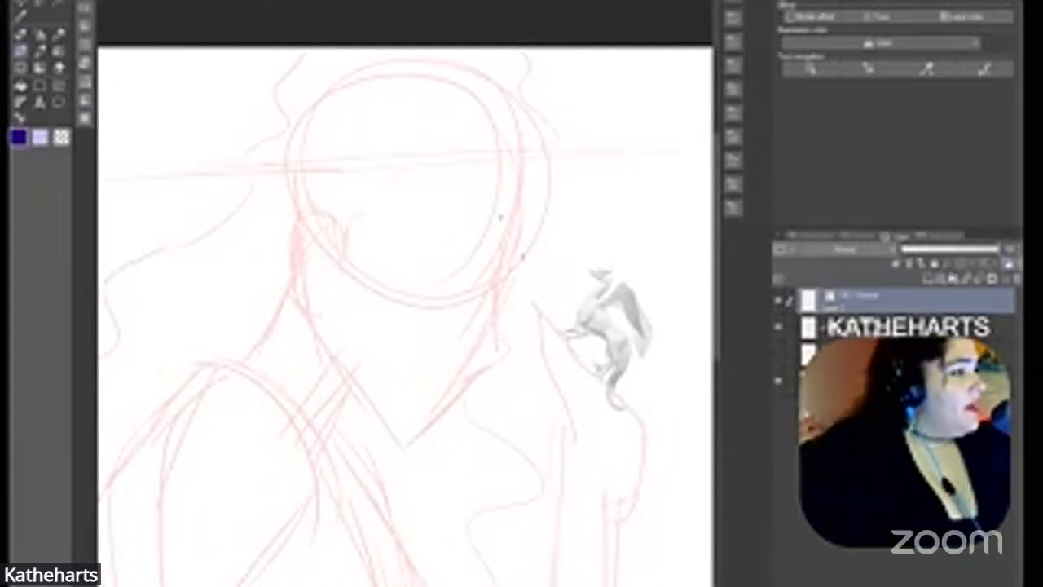
{"action": "mouse_move", "coordinate": [512, 194]}
{"action": "left_mouse_down"}
{"action": "mouse_move", "coordinate": [493, 272]}
{"action": "mouse_move", "coordinate": [511, 301]}
{"action": "mouse_move", "coordinate": [425, 420]}
{"action": "left_mouse_up"}
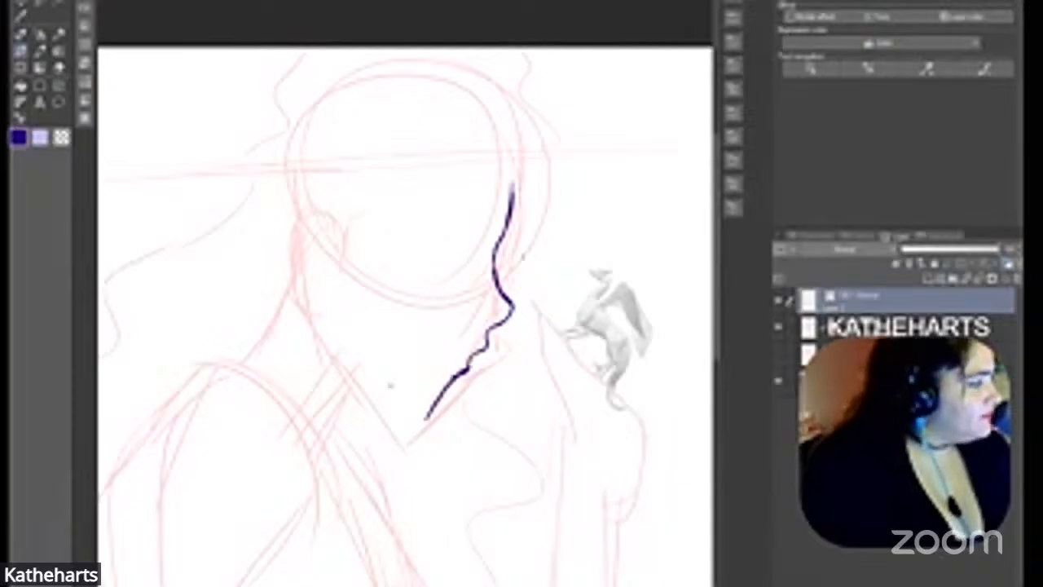
{"action": "left_click_drag", "start_coordinate": [323, 326], "coordinate": [425, 419]}
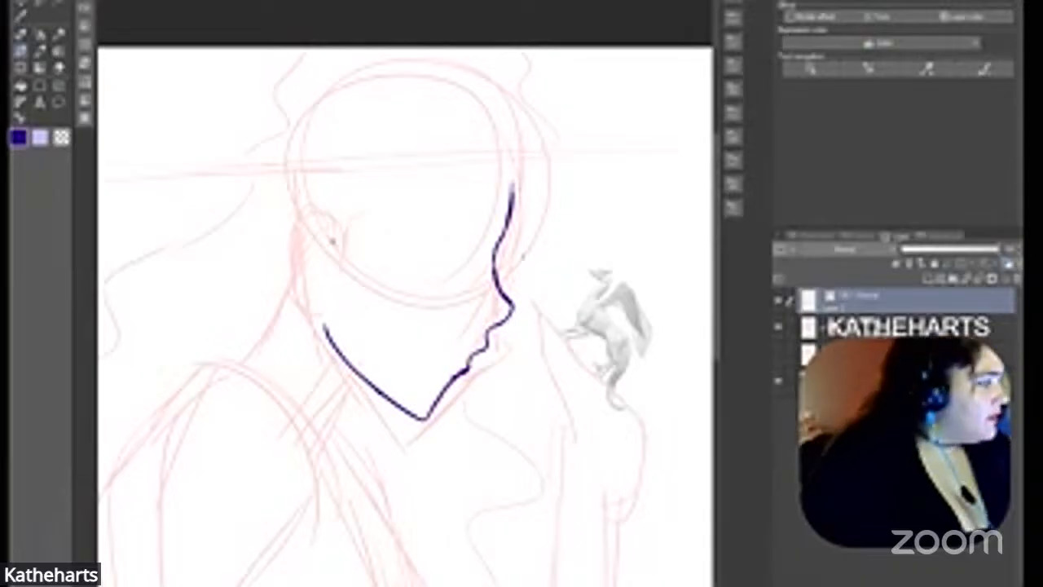
Ink a long pointed ear with an inner contour line above the end of the jaw.
{"action": "mouse_move", "coordinate": [331, 240]}
{"action": "left_mouse_down"}
{"action": "mouse_move", "coordinate": [271, 185]}
{"action": "mouse_move", "coordinate": [310, 308]}
{"action": "left_mouse_up"}
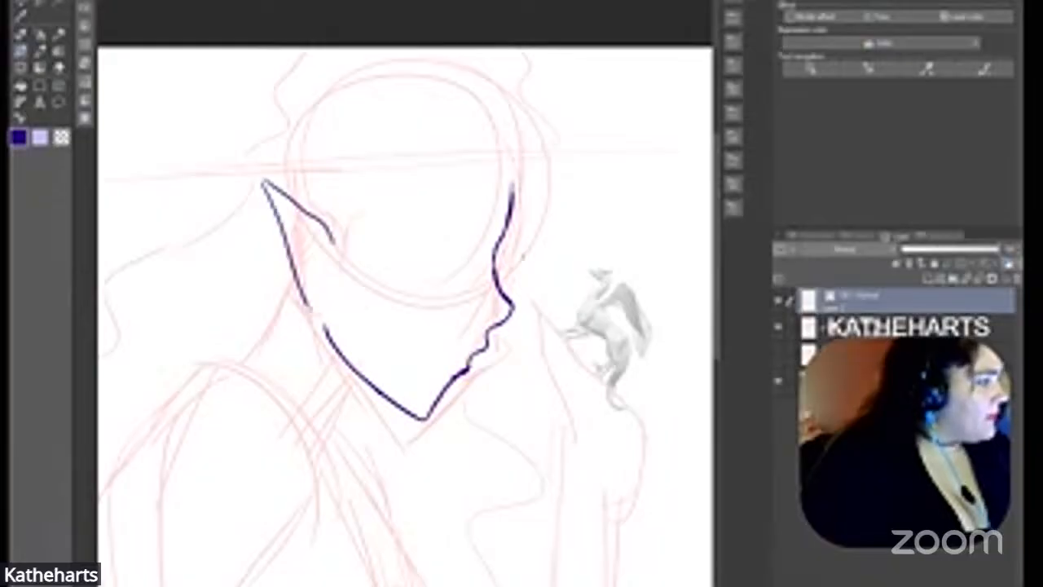
{"action": "left_click_drag", "start_coordinate": [266, 184], "coordinate": [259, 178]}
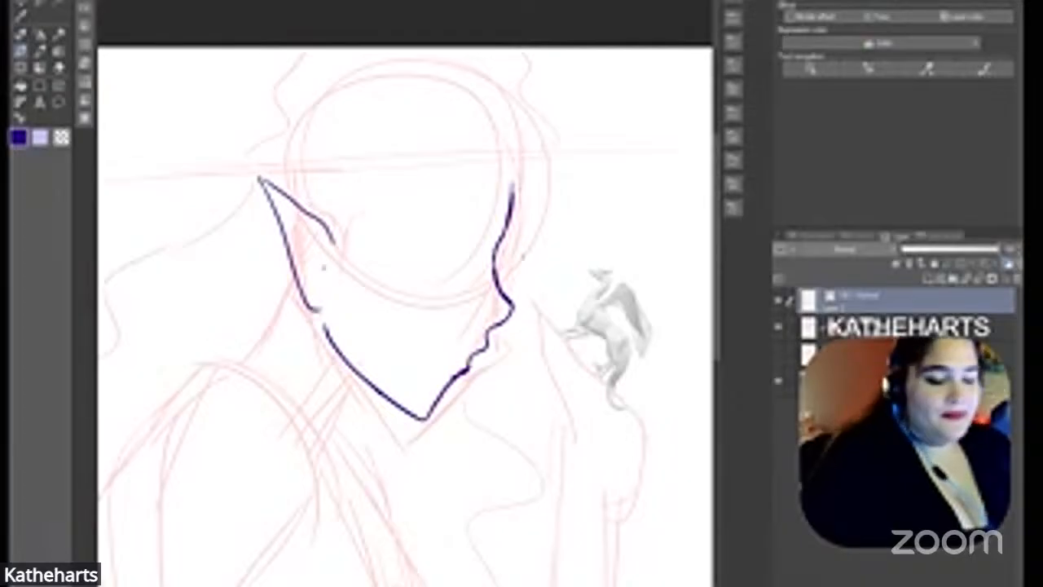
{"action": "mouse_move", "coordinate": [322, 279]}
{"action": "left_mouse_down"}
{"action": "mouse_move", "coordinate": [328, 243]}
{"action": "mouse_move", "coordinate": [260, 181]}
{"action": "left_mouse_up"}
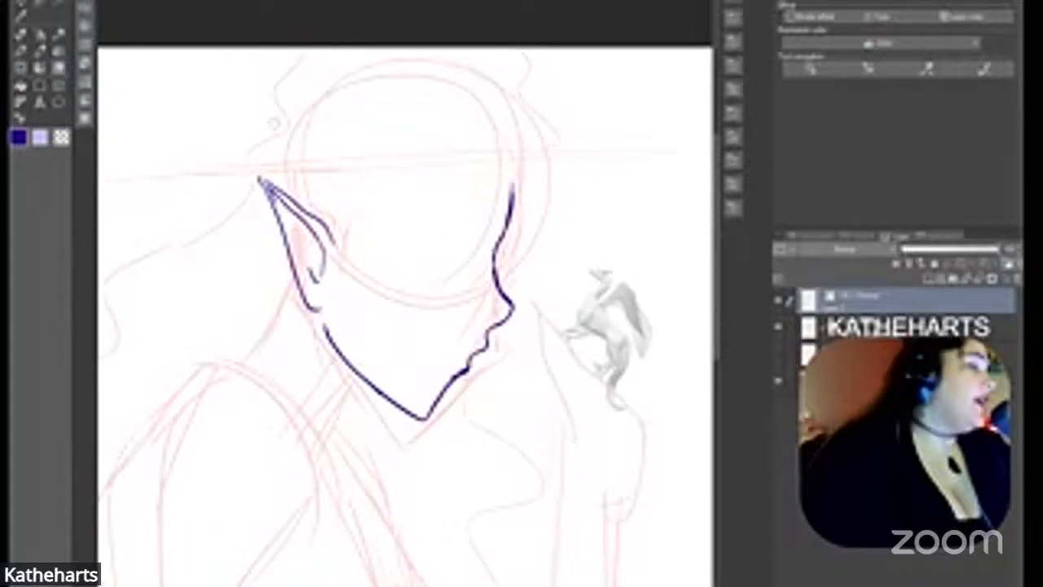
Erase the profile line beneath the lower lip and redraw it as a small curve joining the chin.
{"action": "left_click_drag", "start_coordinate": [457, 375], "coordinate": [466, 376]}
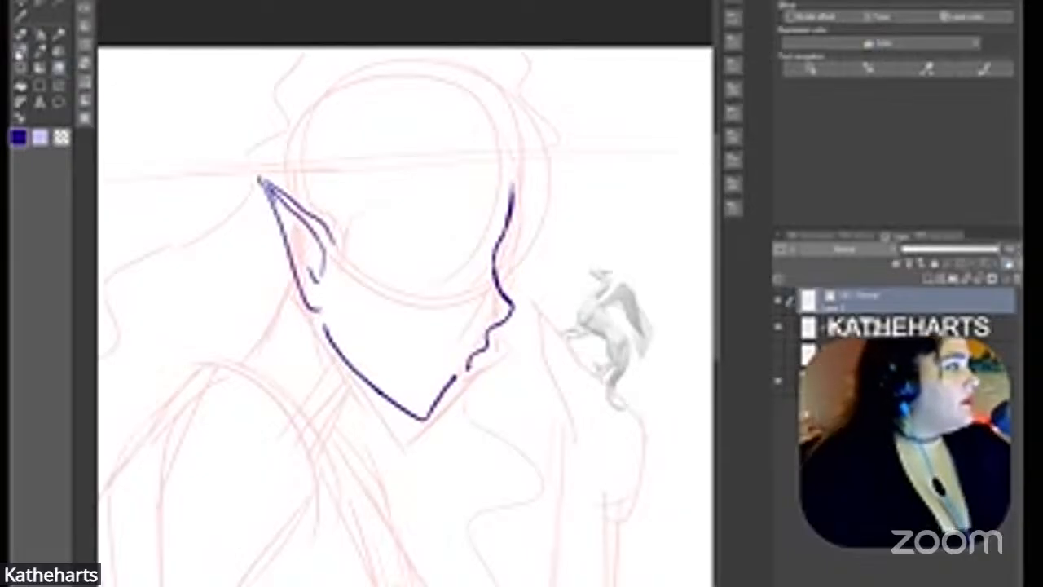
{"action": "left_click_drag", "start_coordinate": [470, 367], "coordinate": [447, 380]}
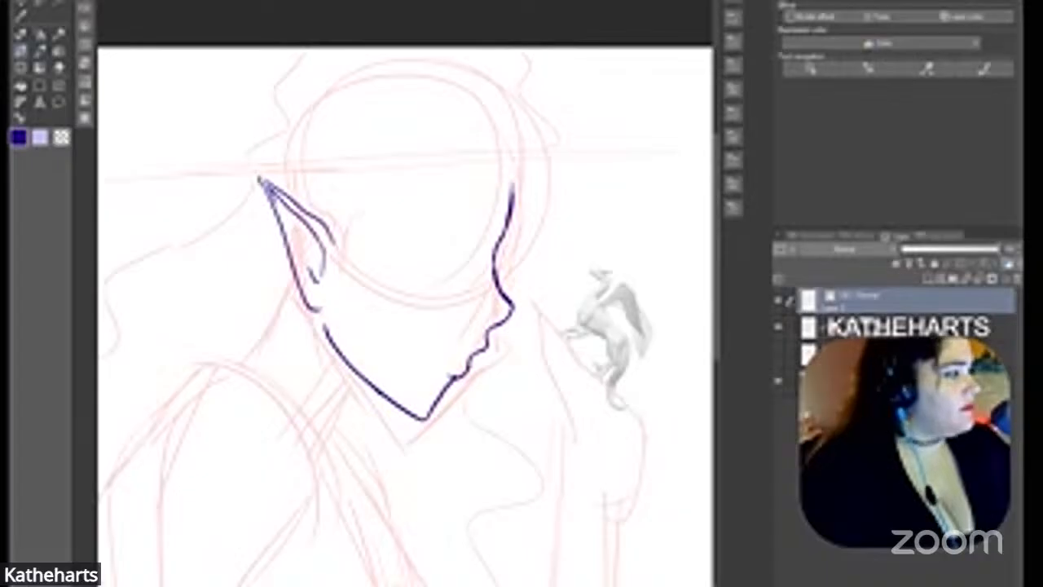
Ink the hairline with a pointed sideburn in front of the ear and the back of the neck into the shoulder.
{"action": "left_click_drag", "start_coordinate": [353, 218], "coordinate": [344, 282]}
{"action": "mouse_move", "coordinate": [350, 225]}
{"action": "left_mouse_down"}
{"action": "mouse_move", "coordinate": [380, 200]}
{"action": "mouse_move", "coordinate": [378, 216]}
{"action": "mouse_move", "coordinate": [350, 222]}
{"action": "left_mouse_up"}
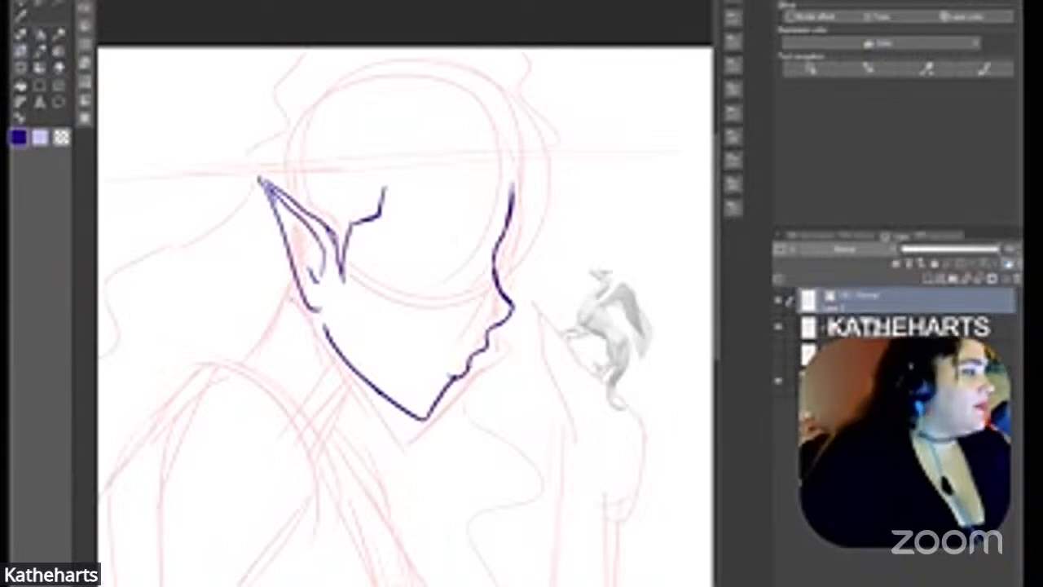
{"action": "mouse_move", "coordinate": [297, 294]}
{"action": "left_mouse_down"}
{"action": "mouse_move", "coordinate": [300, 354]}
{"action": "mouse_move", "coordinate": [281, 367]}
{"action": "mouse_move", "coordinate": [210, 361]}
{"action": "left_mouse_up"}
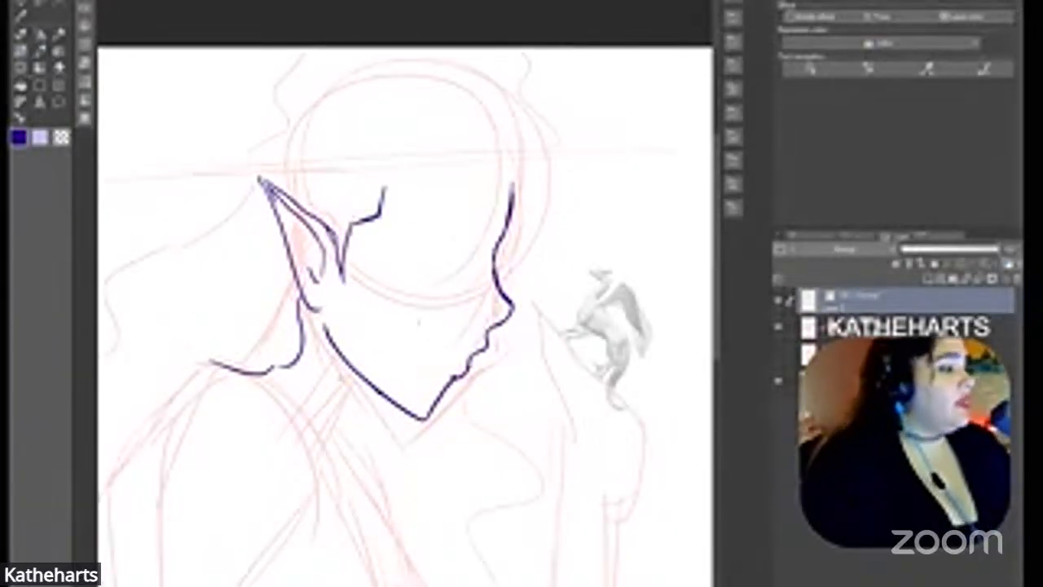
Erase the sharp chin tip and redraw the chin with a softer, rounded curve.
{"action": "left_click", "coordinate": [58, 70]}
{"action": "mouse_move", "coordinate": [418, 430]}
{"action": "left_mouse_down"}
{"action": "mouse_move", "coordinate": [438, 403]}
{"action": "mouse_move", "coordinate": [412, 422]}
{"action": "left_mouse_up"}
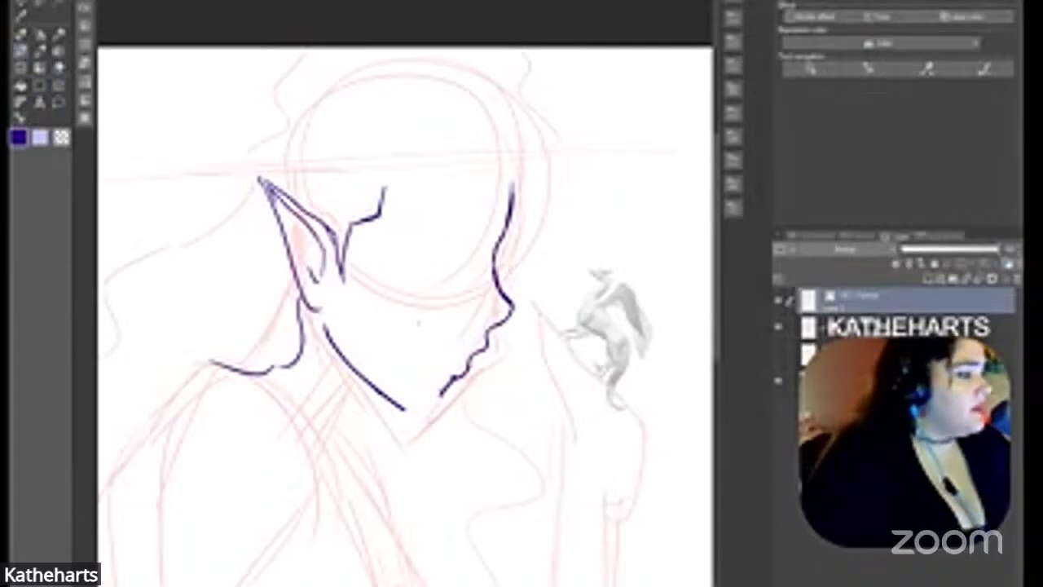
{"action": "left_click_drag", "start_coordinate": [441, 394], "coordinate": [405, 411]}
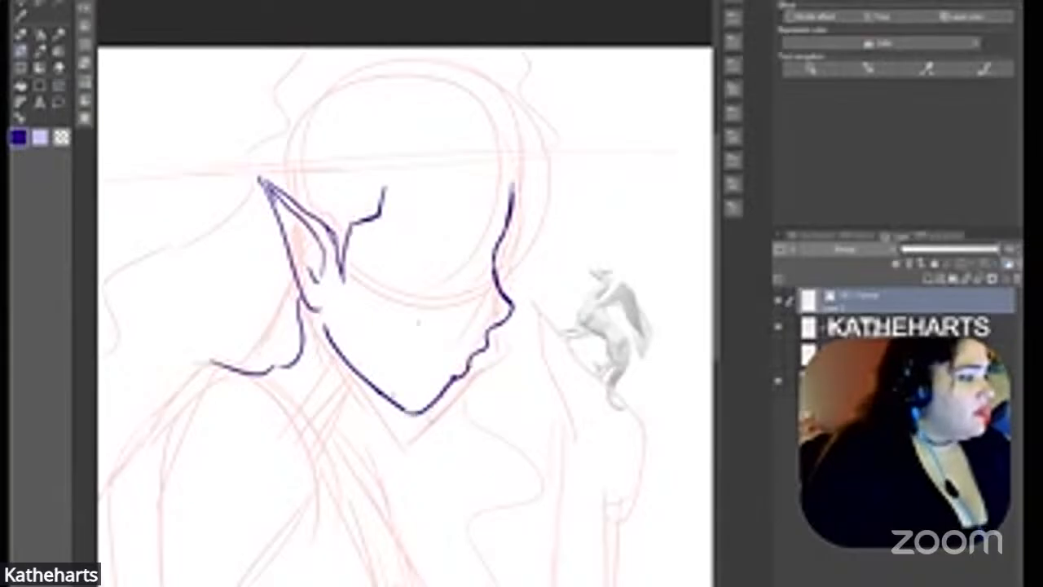